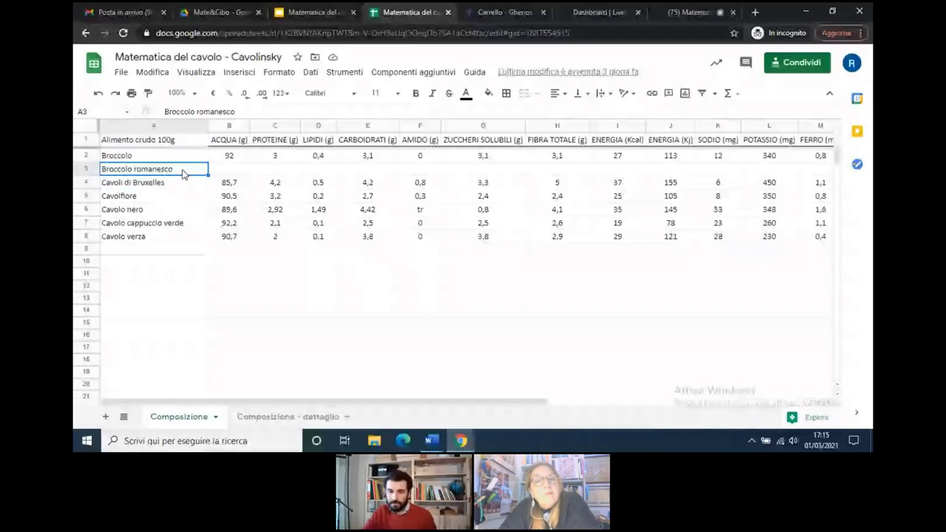
- Examine the list of raw cabbage varieties in the food column, from Broccolo down to the Cavolo nero row
{"action": "key", "text": "Down"}
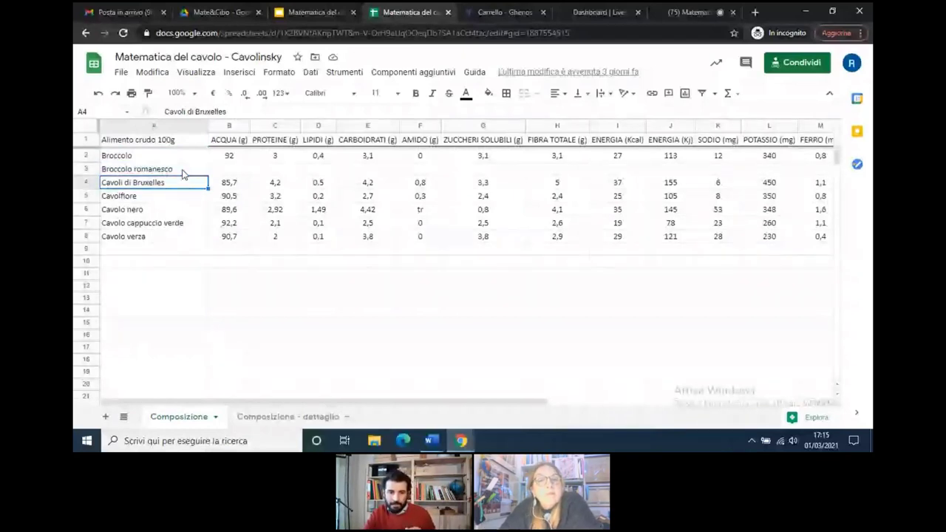
{"action": "key", "text": "Up"}
{"action": "key", "text": "Up"}
{"action": "key", "text": "Up"}
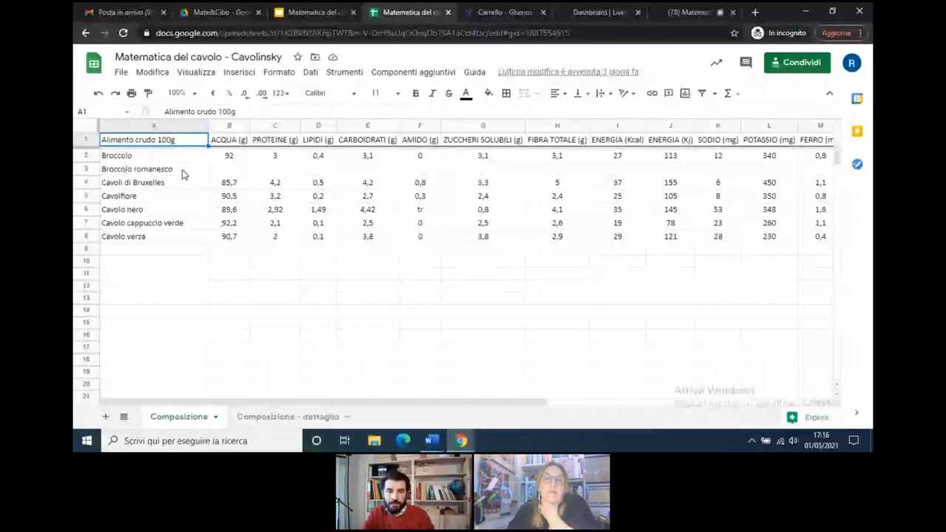
{"action": "left_click", "coordinate": [183, 171]}
{"action": "key", "text": "Up"}
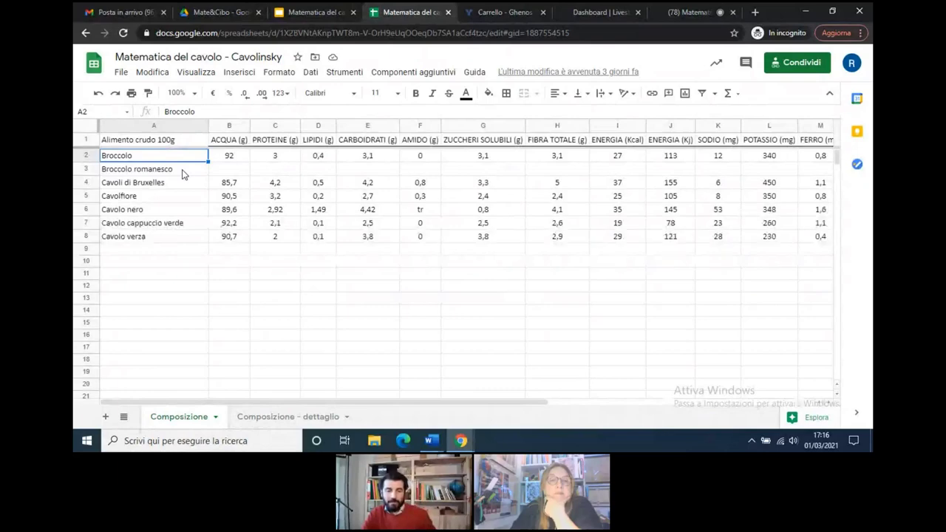
{"action": "key", "text": "Down"}
{"action": "key", "text": "Down"}
{"action": "key", "text": "Down"}
{"action": "key", "text": "Down"}
{"action": "key", "text": "Up"}
{"action": "key", "text": "Up"}
{"action": "key", "text": "Up"}
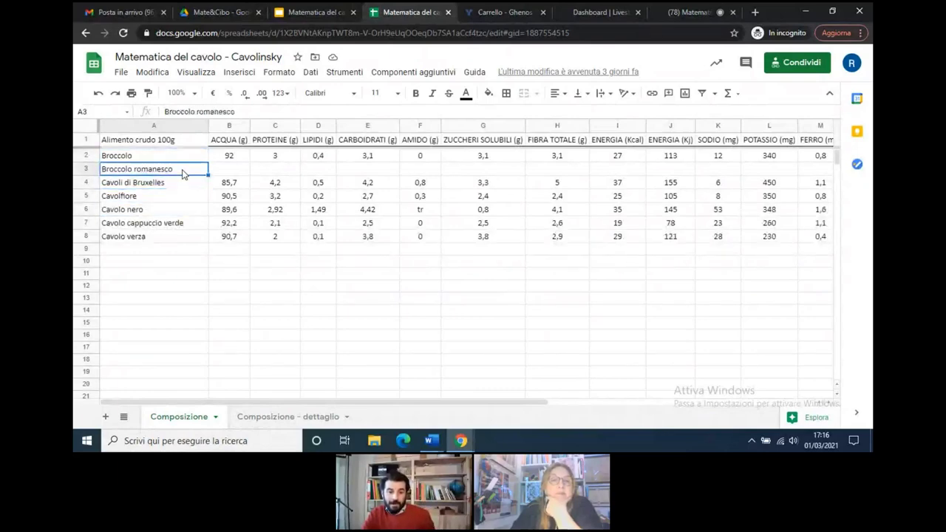
- Check the Broccolo romanesco row for nutrient values from water through soluble sugars
{"action": "key", "text": "Right"}
{"action": "key", "text": "Right"}
{"action": "key", "text": "Right"}
{"action": "key", "text": "Right"}
{"action": "key", "text": "Right"}
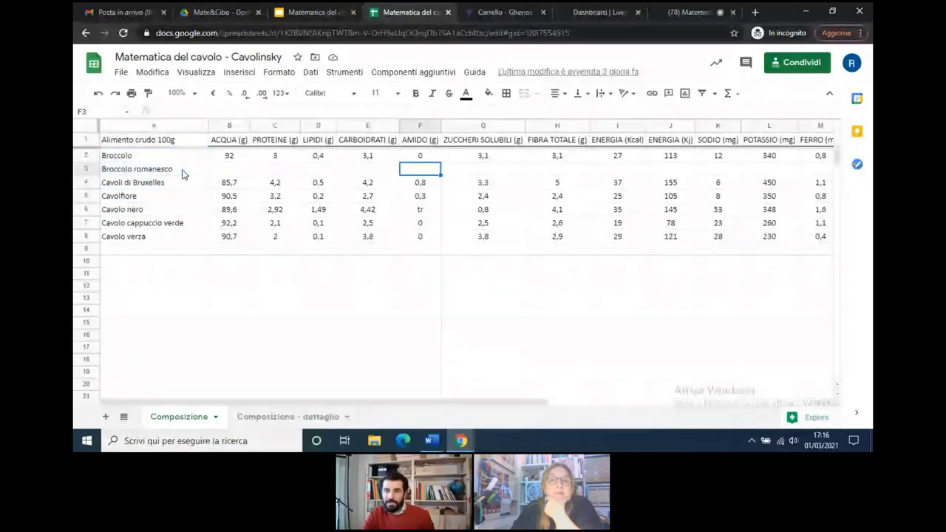
{"action": "key", "text": "Right"}
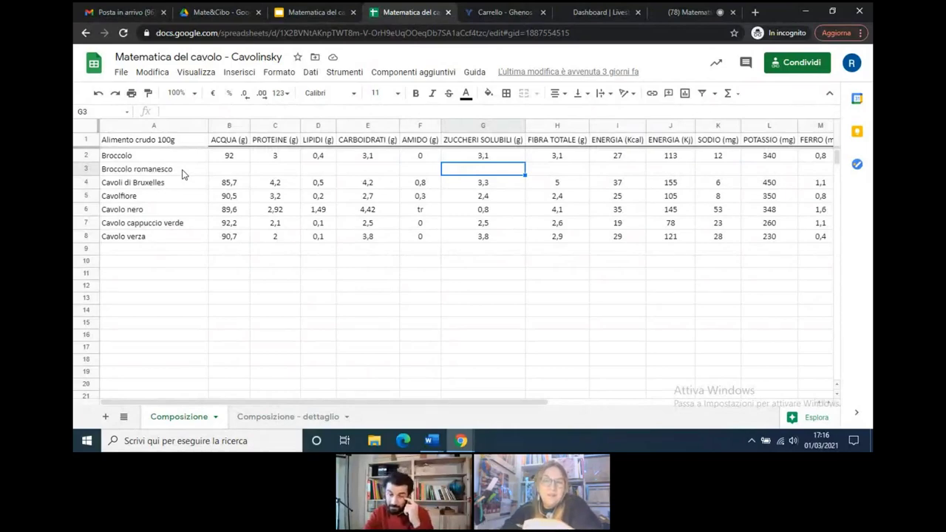
{"action": "key", "text": "Left"}
{"action": "key", "text": "Left"}
{"action": "key", "text": "Left"}
{"action": "key", "text": "Left"}
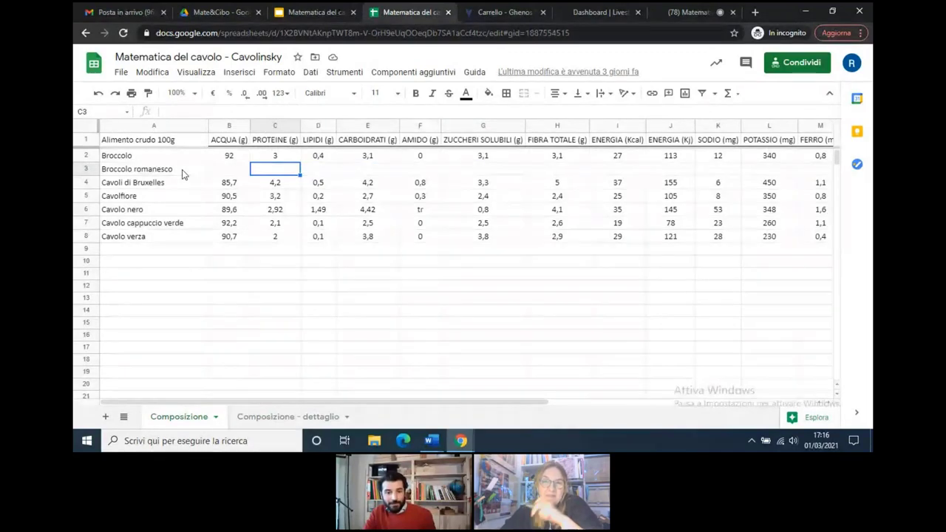
{"action": "key", "text": "Left"}
{"action": "key", "text": "Left"}
{"action": "key", "text": "Right"}
- Compare the water values of the cabbage varieties, and examine the protein and lipid values of Cavoli di Bruxelles
{"action": "key", "text": "Up"}
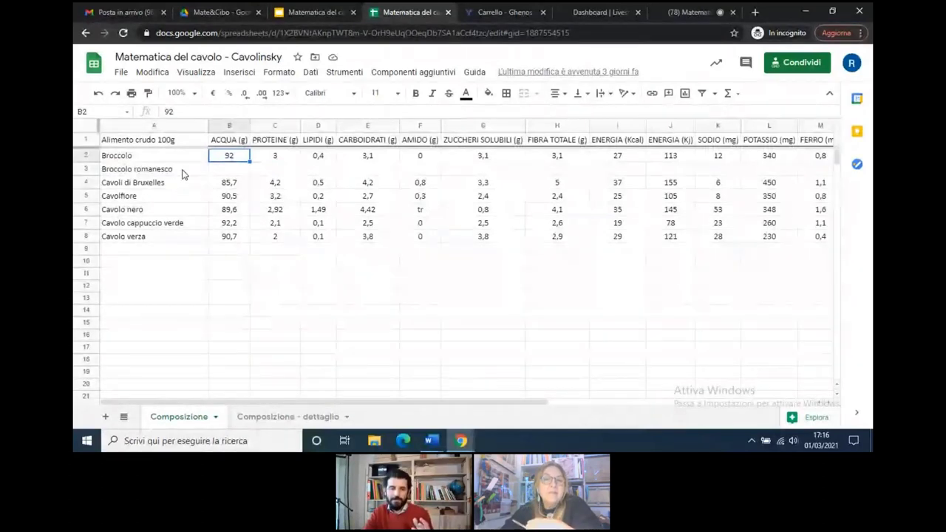
{"action": "key", "text": "Down"}
{"action": "key", "text": "Down"}
{"action": "key", "text": "Down"}
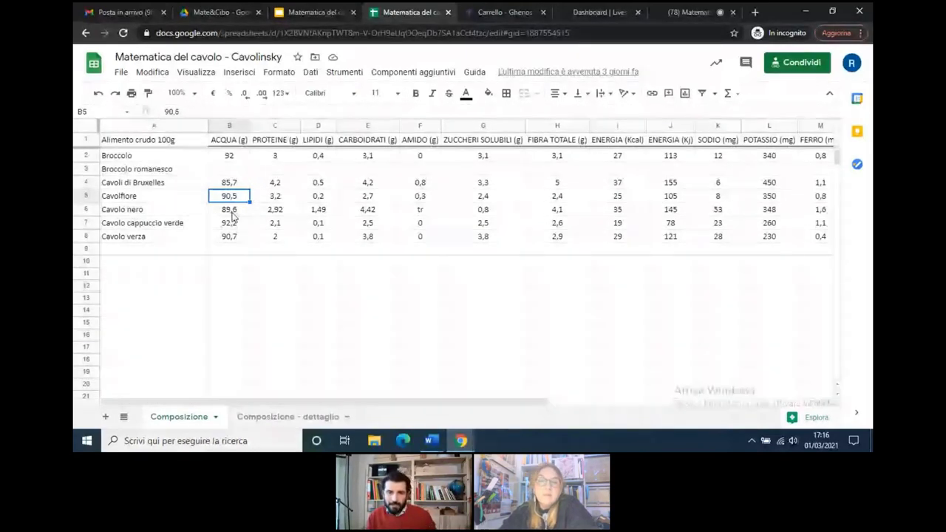
{"action": "left_click", "coordinate": [235, 158]}
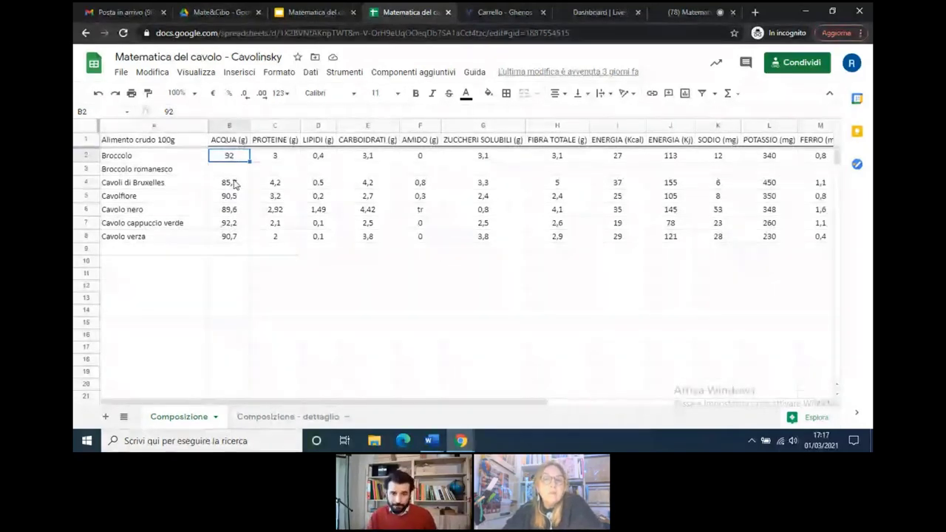
{"action": "left_click", "coordinate": [234, 184]}
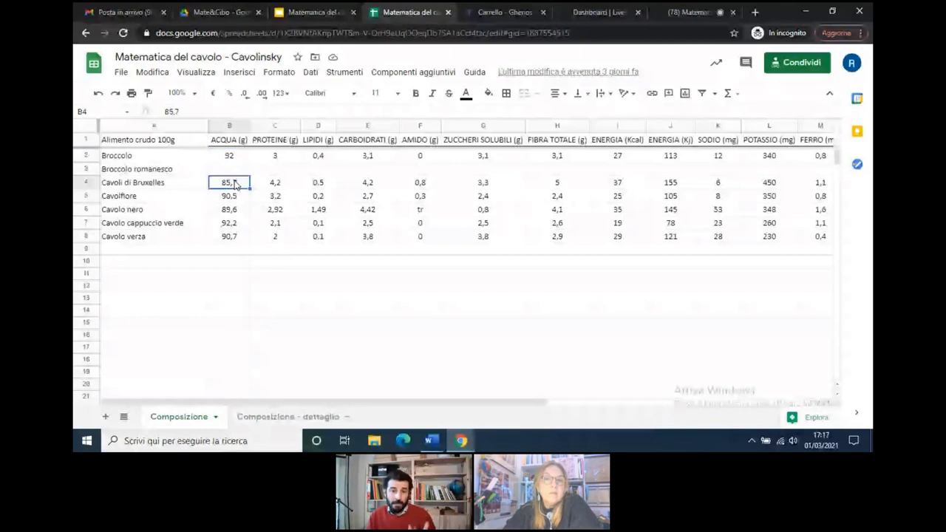
{"action": "left_click", "coordinate": [278, 184]}
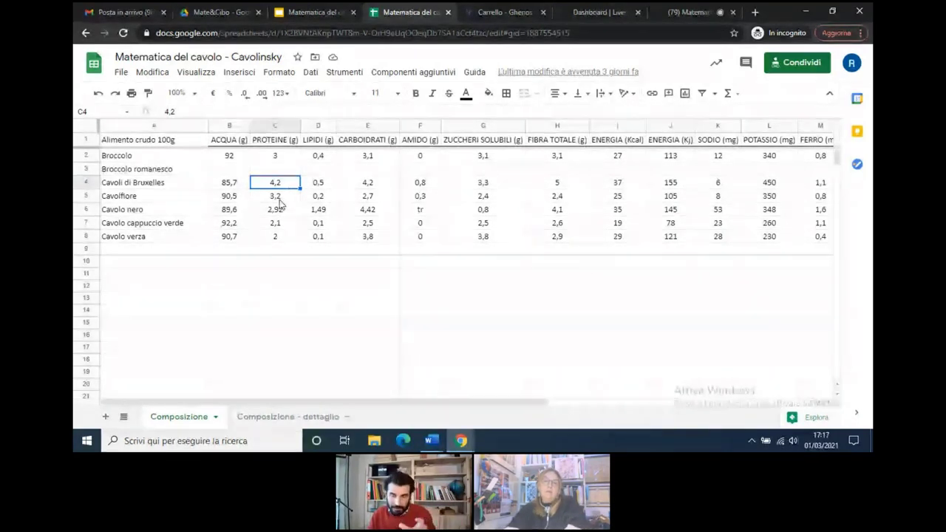
{"action": "left_click", "coordinate": [323, 186]}
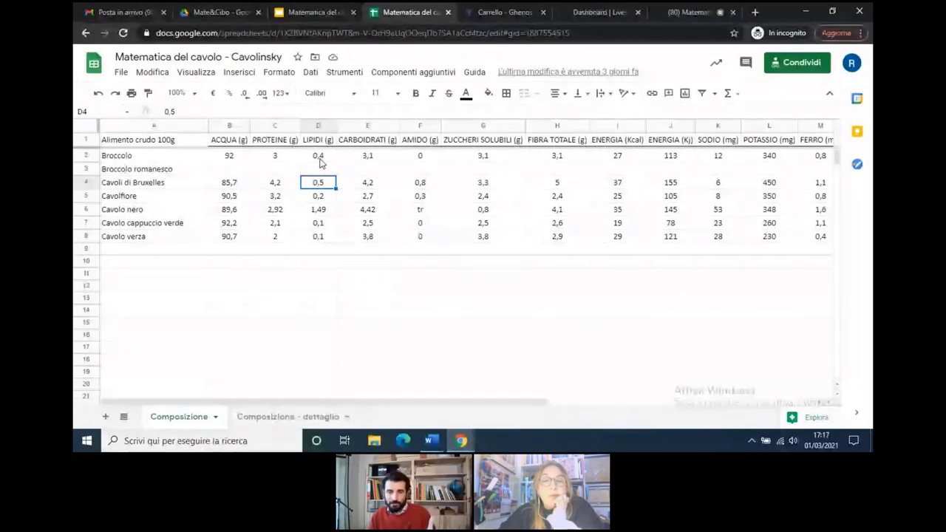
- Enlarge the Composizione sheet to 150% zoom after checking the live webinar page
{"action": "left_click", "coordinate": [691, 12]}
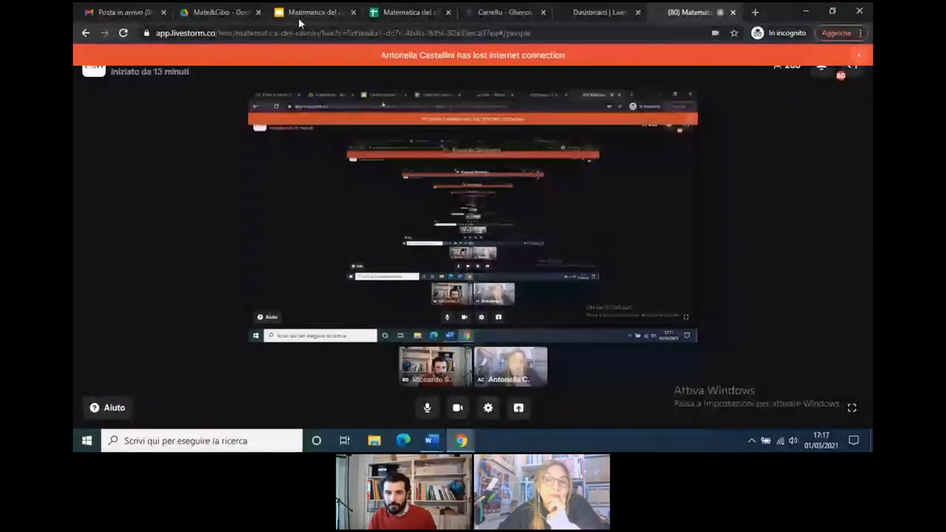
{"action": "left_click", "coordinate": [399, 13]}
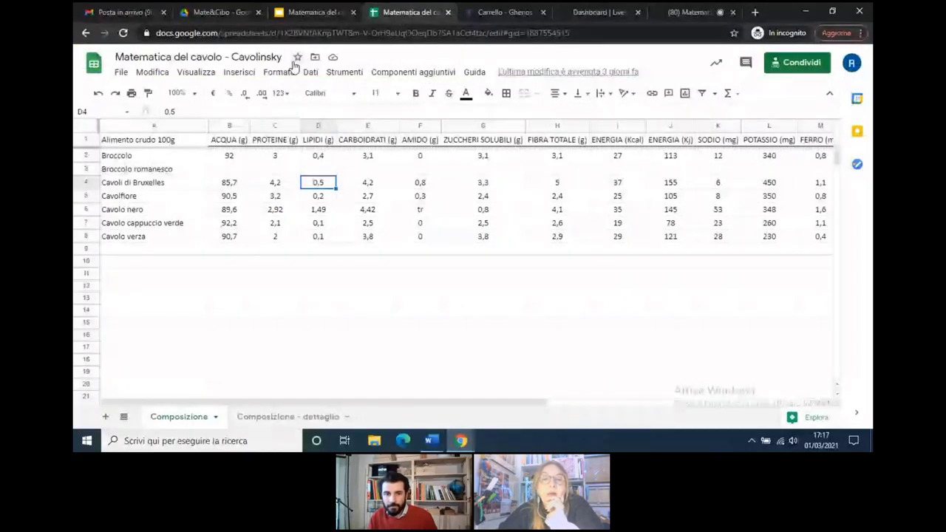
{"action": "left_click", "coordinate": [183, 96]}
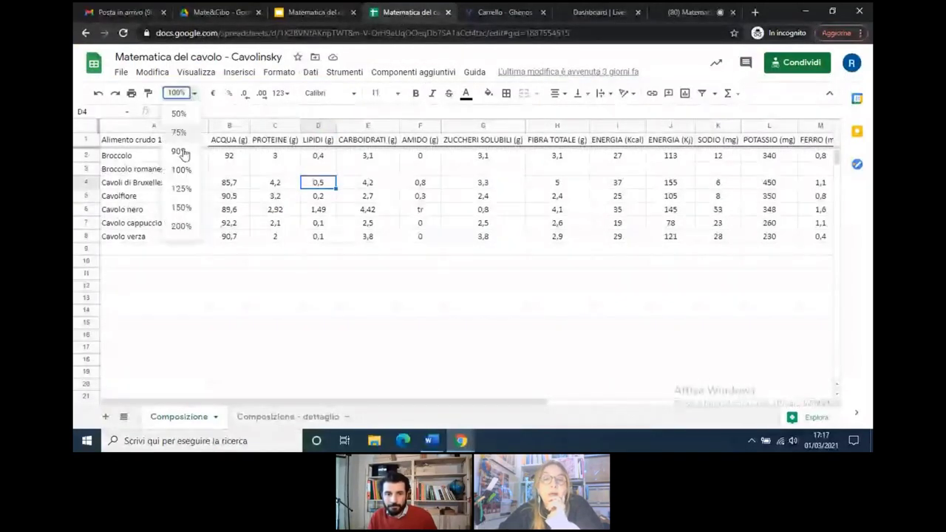
{"action": "left_click", "coordinate": [180, 210]}
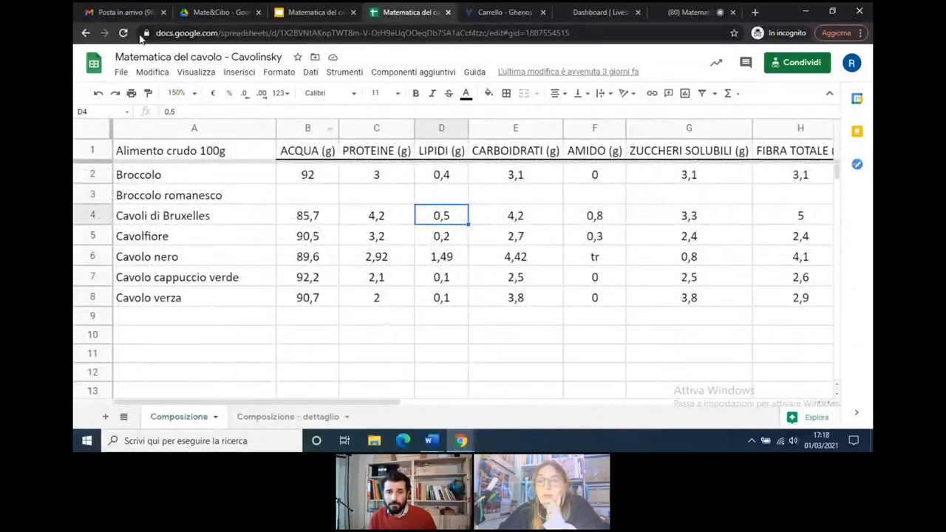
{"action": "left_click", "coordinate": [192, 102]}
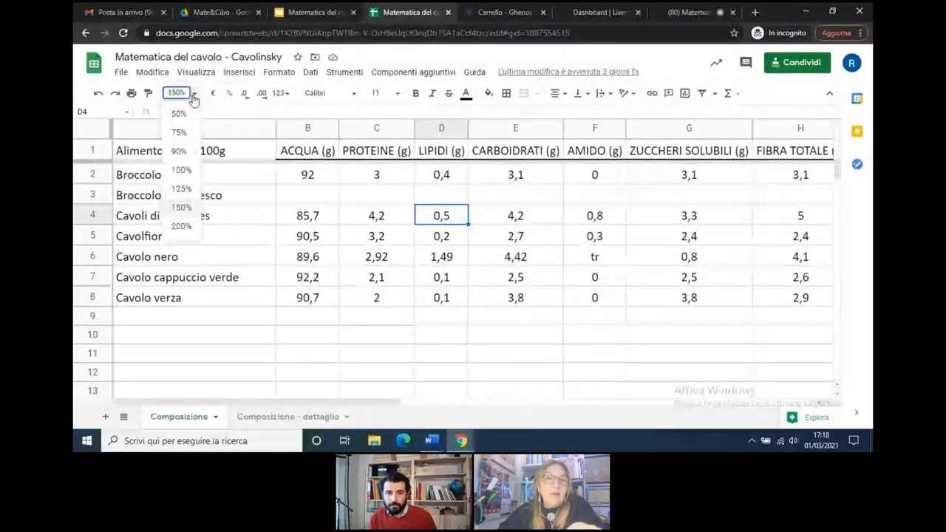
{"action": "left_click", "coordinate": [192, 102]}
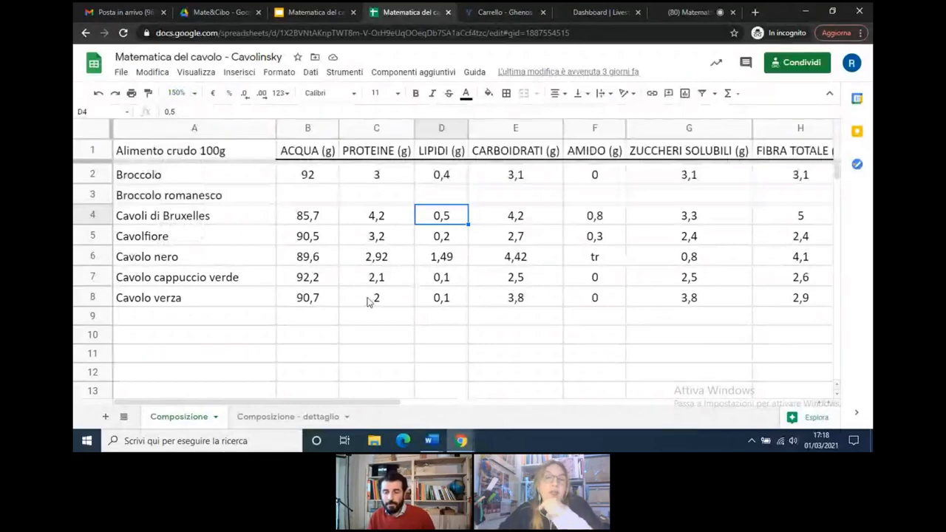
- Examine the macronutrient column headings, focusing on carbohydrates, starch, soluble sugars and total fibre
{"action": "left_click", "coordinate": [235, 220]}
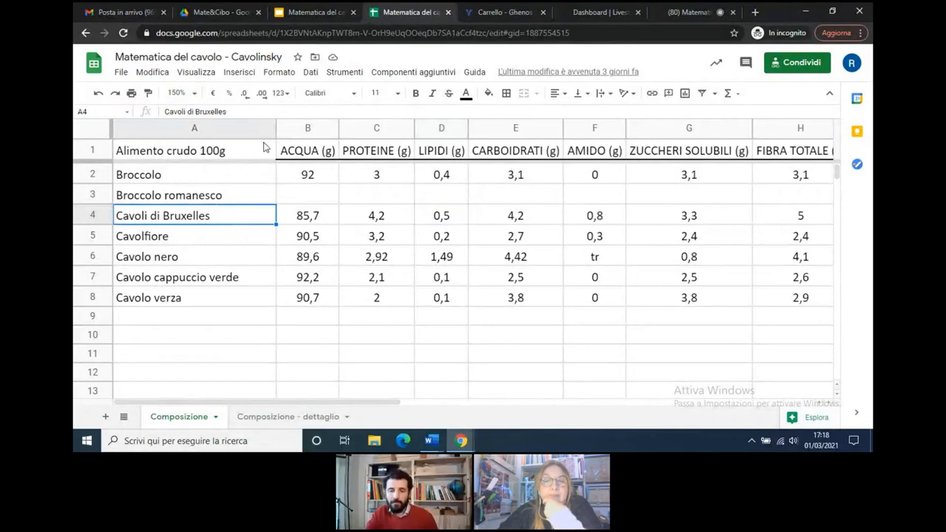
{"action": "key", "text": "Right"}
{"action": "key", "text": "Right"}
{"action": "key", "text": "Left"}
{"action": "key", "text": "Left"}
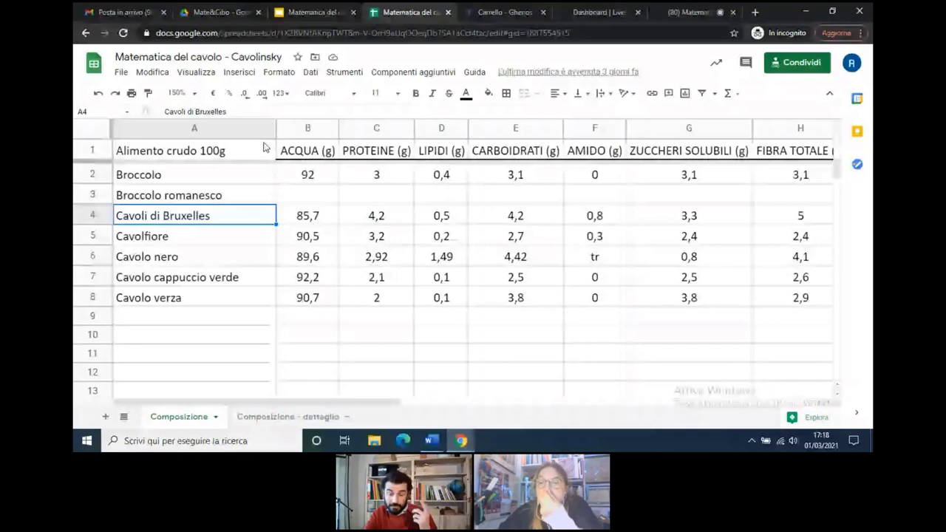
{"action": "key", "text": "Up"}
{"action": "key", "text": "Up"}
{"action": "key", "text": "Up"}
{"action": "key", "text": "Right"}
{"action": "key", "text": "Right"}
{"action": "key", "text": "Right"}
{"action": "key", "text": "Right"}
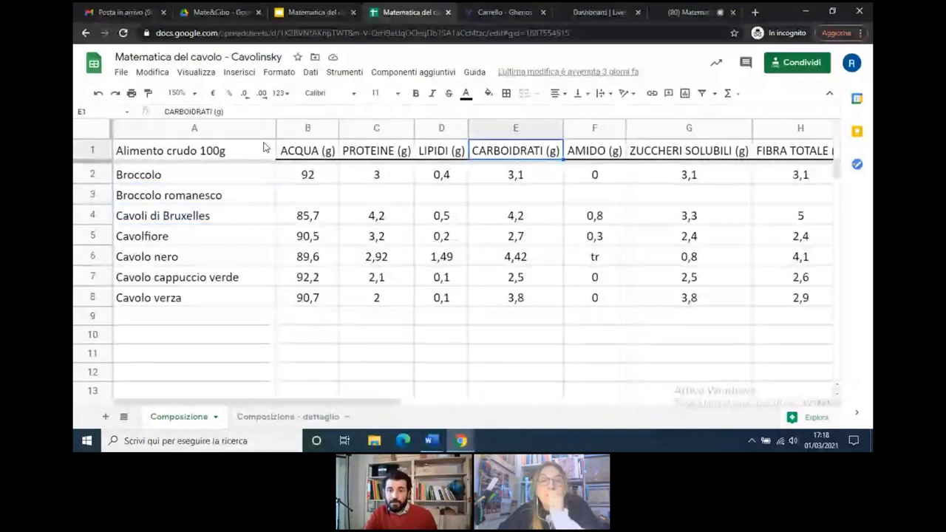
{"action": "key", "text": "Right"}
{"action": "key", "text": "Left"}
{"action": "key", "text": "Left"}
{"action": "key", "text": "Right"}
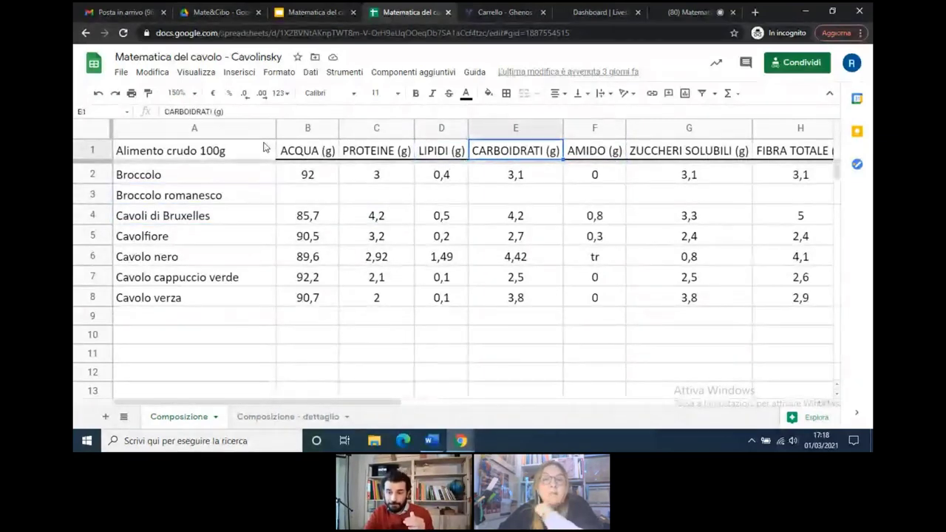
{"action": "key", "text": "Right"}
{"action": "key", "text": "Right"}
{"action": "key", "text": "Right"}
{"action": "key", "text": "Right"}
{"action": "key", "text": "Left"}
{"action": "key", "text": "Left"}
{"action": "key", "text": "Left"}
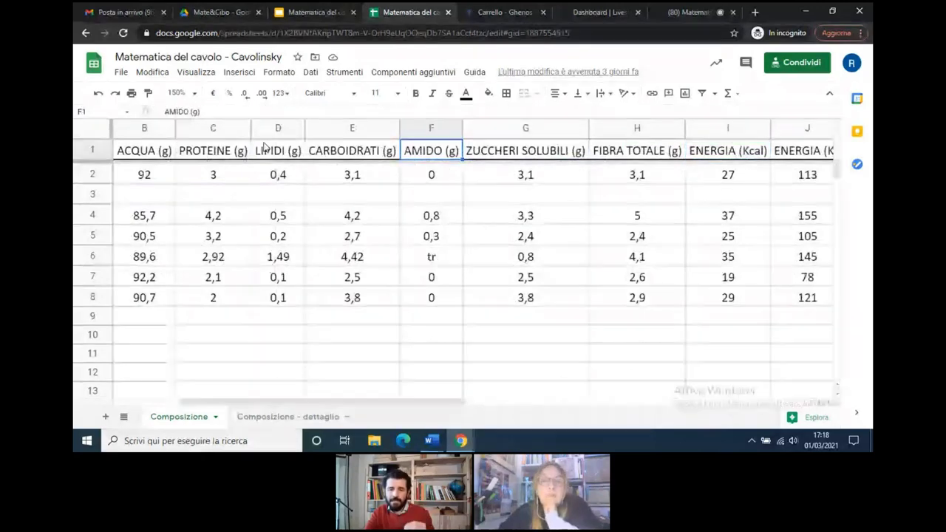
{"action": "key", "text": "Right"}
{"action": "key", "text": "Right"}
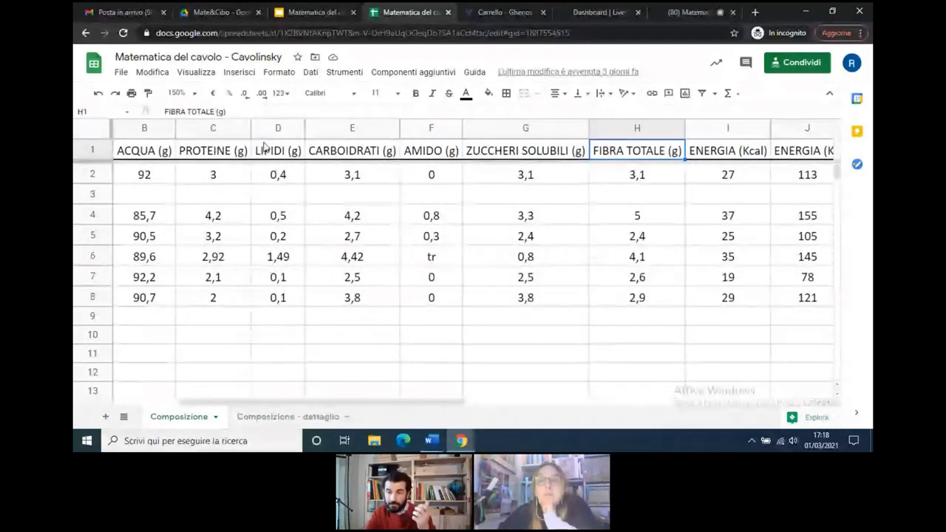
- Examine the energy, mineral and vitamin column headings from ENERGIA (Kcal) through VIT C
{"action": "key", "text": "Right"}
{"action": "key", "text": "Right"}
{"action": "key", "text": "Right"}
{"action": "key", "text": "Right"}
{"action": "key", "text": "Right"}
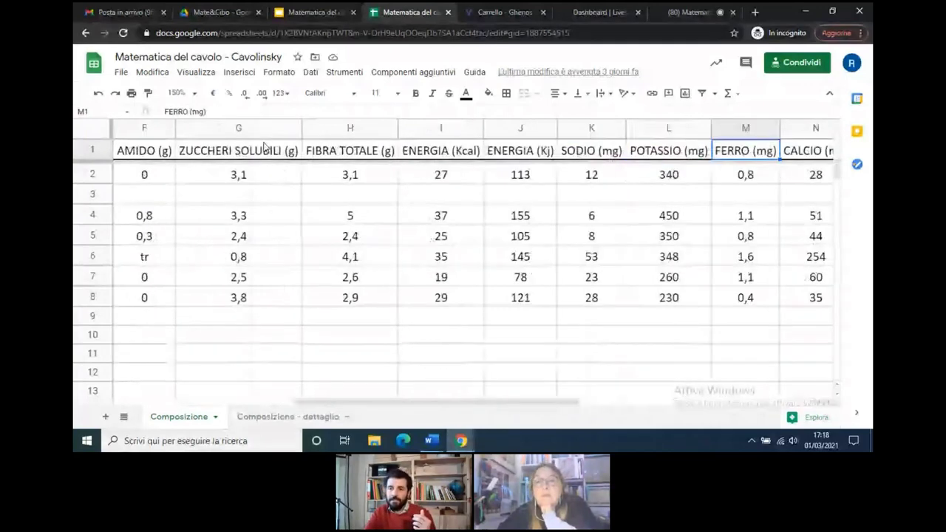
{"action": "key", "text": "Right"}
{"action": "key", "text": "Right"}
{"action": "key", "text": "Right"}
{"action": "key", "text": "Right"}
{"action": "key", "text": "Right"}
{"action": "key", "text": "Right"}
{"action": "key", "text": "Right"}
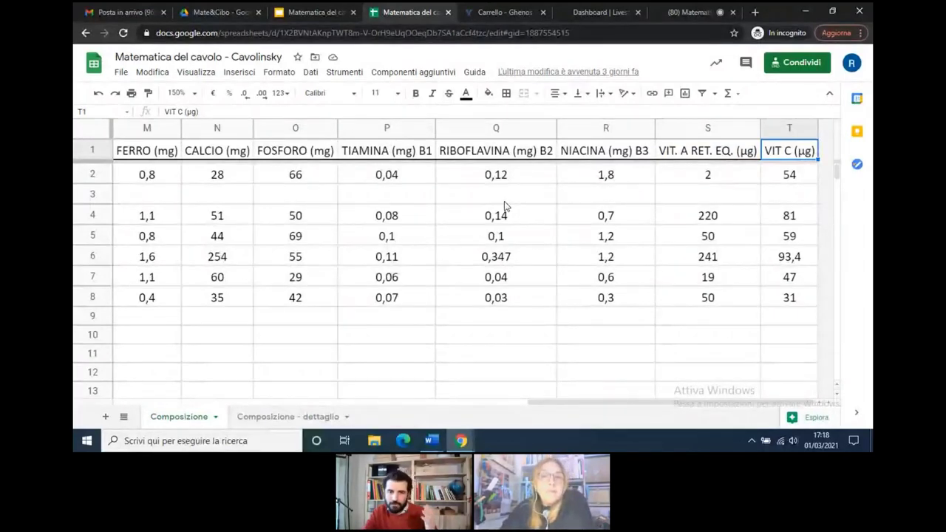
- Review the column headings in reverse from VIT C back to the food column, and return to LIPIDI
{"action": "key", "text": "Left"}
{"action": "key", "text": "Left"}
{"action": "key", "text": "Left"}
{"action": "key", "text": "Left"}
{"action": "key", "text": "Left"}
{"action": "key", "text": "Left"}
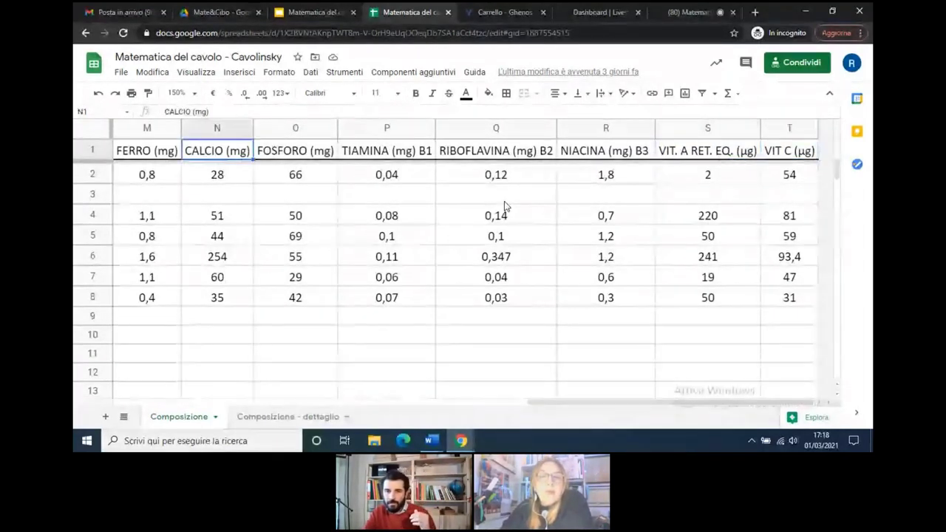
{"action": "key", "text": "Left"}
{"action": "key", "text": "Left"}
{"action": "key", "text": "Left"}
{"action": "key", "text": "Left"}
{"action": "key", "text": "Left"}
{"action": "key", "text": "Left"}
{"action": "key", "text": "Left"}
{"action": "key", "text": "Left"}
{"action": "key", "text": "Left"}
{"action": "key", "text": "Left"}
{"action": "key", "text": "Left"}
{"action": "key", "text": "Left"}
{"action": "key", "text": "Left"}
{"action": "key", "text": "Right"}
{"action": "key", "text": "Right"}
{"action": "key", "text": "Right"}
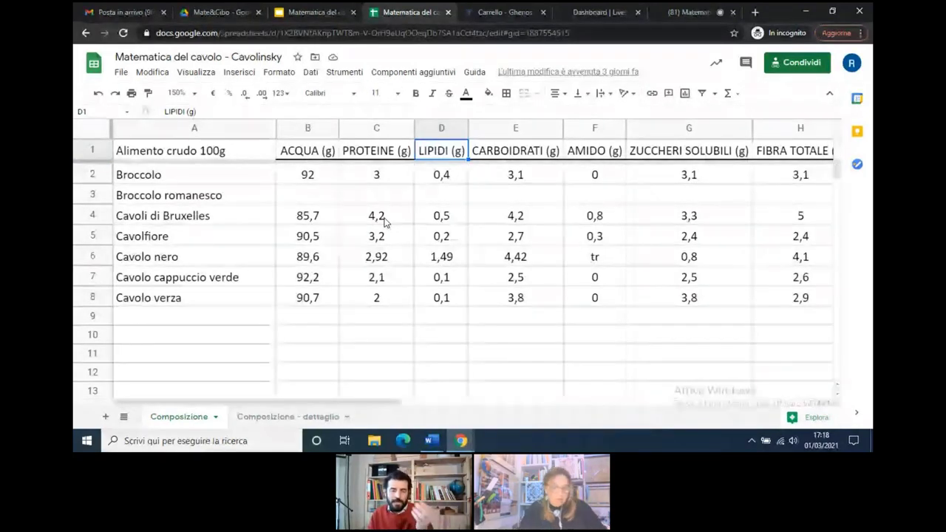
- Examine the Cavoli di Bruxelles values from lipids through vitamin C, and return to the row's first cell
{"action": "left_click", "coordinate": [437, 218]}
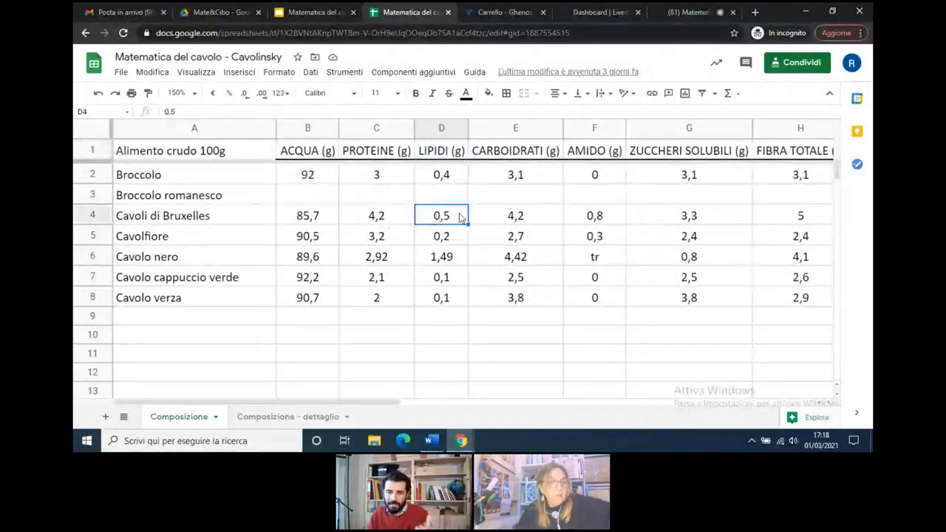
{"action": "left_click", "coordinate": [505, 215]}
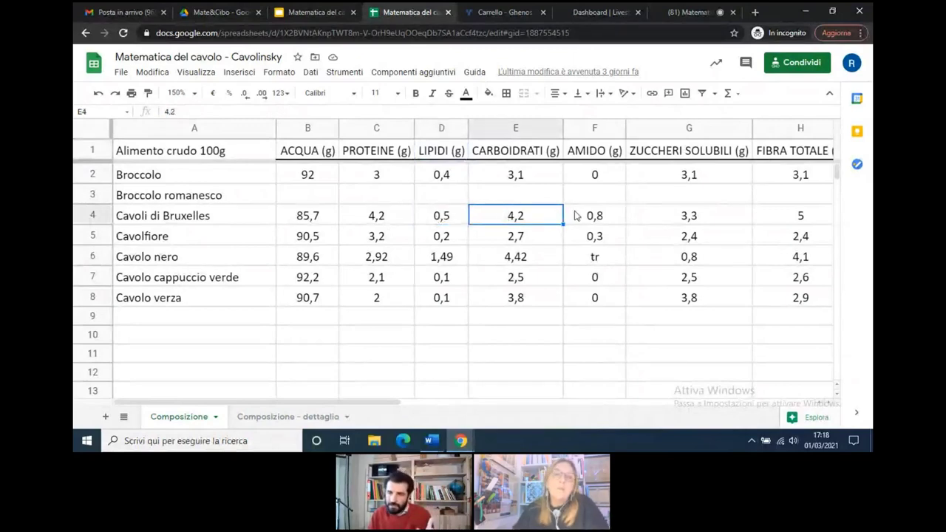
{"action": "left_click", "coordinate": [674, 219]}
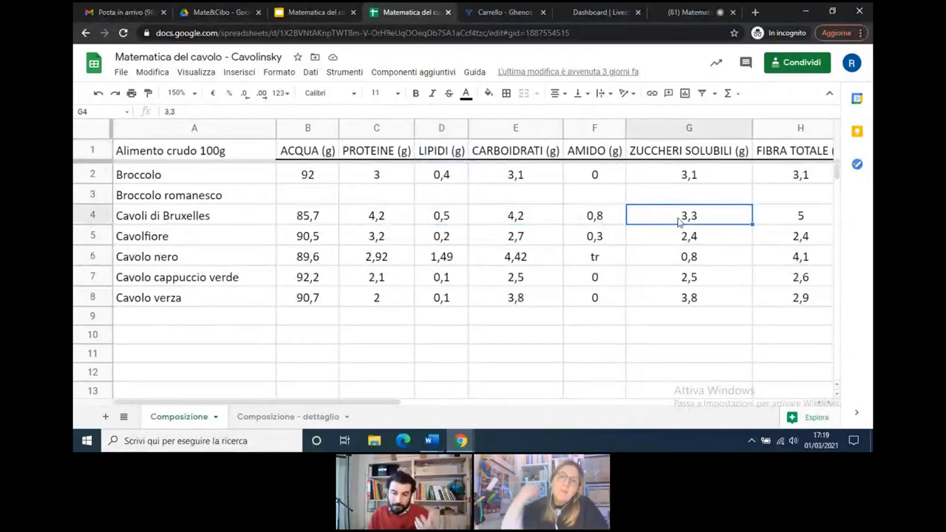
{"action": "key", "text": "Right"}
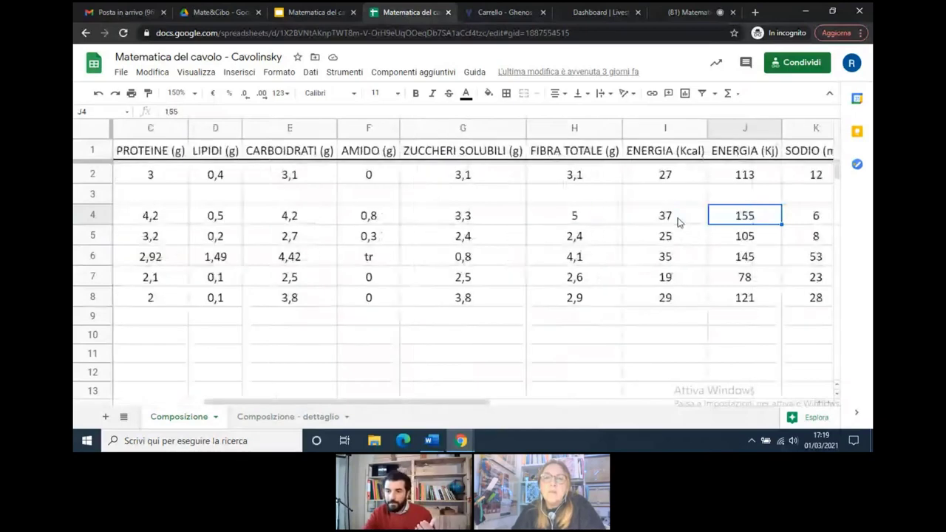
{"action": "key", "text": "Right"}
{"action": "key", "text": "Right"}
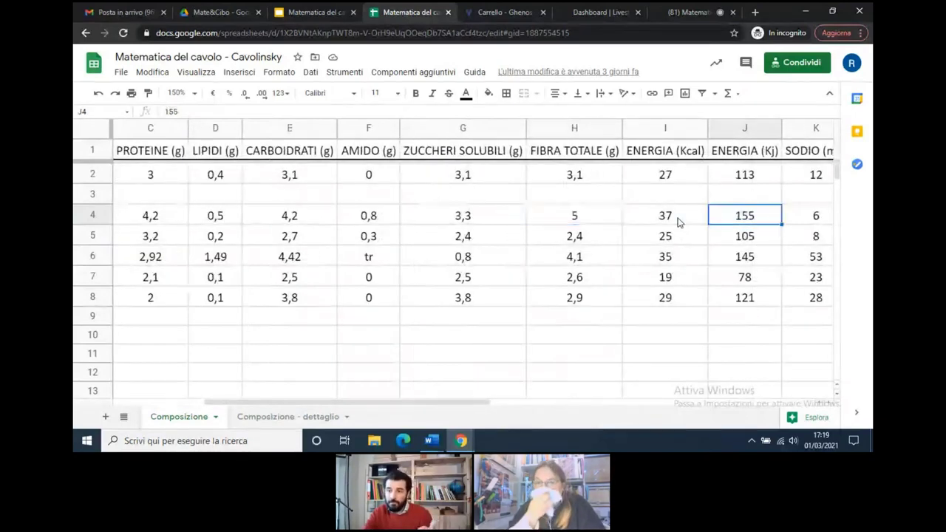
{"action": "key", "text": "Left"}
{"action": "key", "text": "Right"}
{"action": "key", "text": "Right"}
{"action": "key", "text": "Right"}
{"action": "key", "text": "Right"}
{"action": "key", "text": "Right"}
{"action": "key", "text": "Right"}
{"action": "key", "text": "Right"}
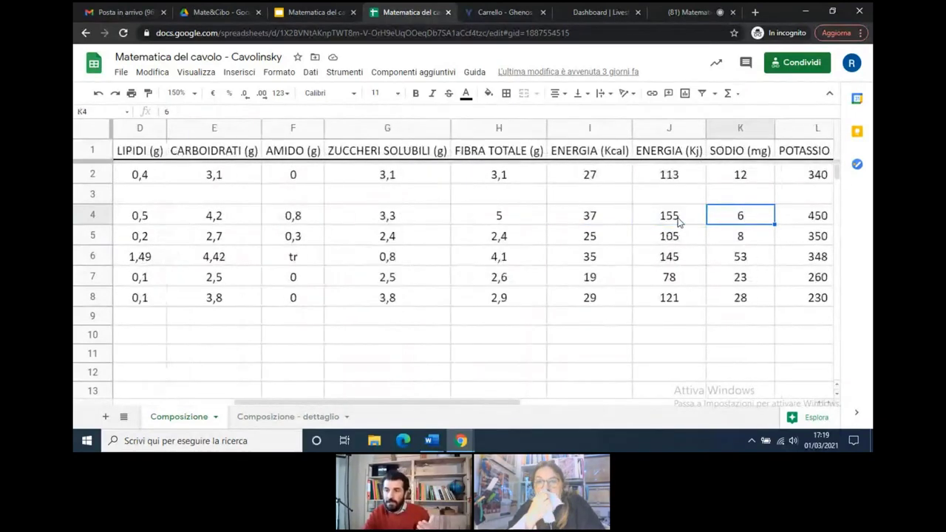
{"action": "key", "text": "Right"}
{"action": "key", "text": "Right"}
{"action": "key", "text": "Right"}
{"action": "key", "text": "Right"}
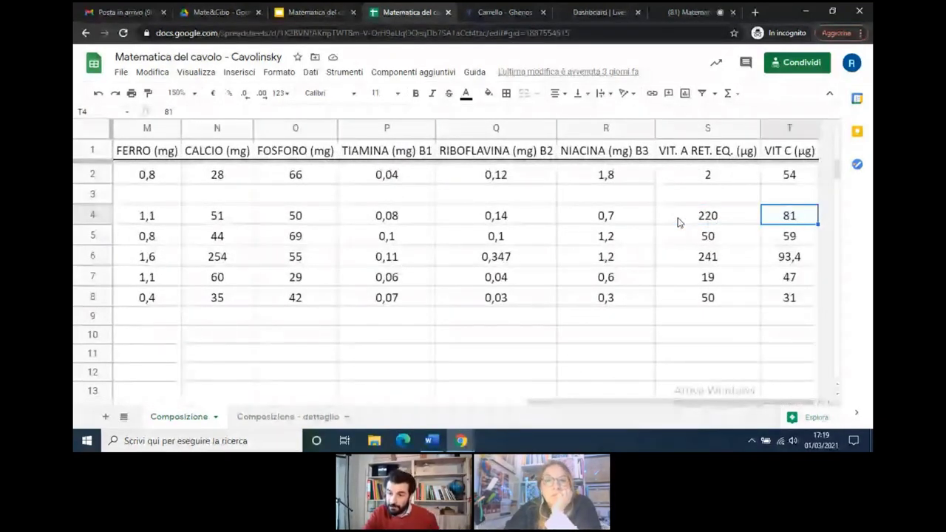
{"action": "key", "text": "Home"}
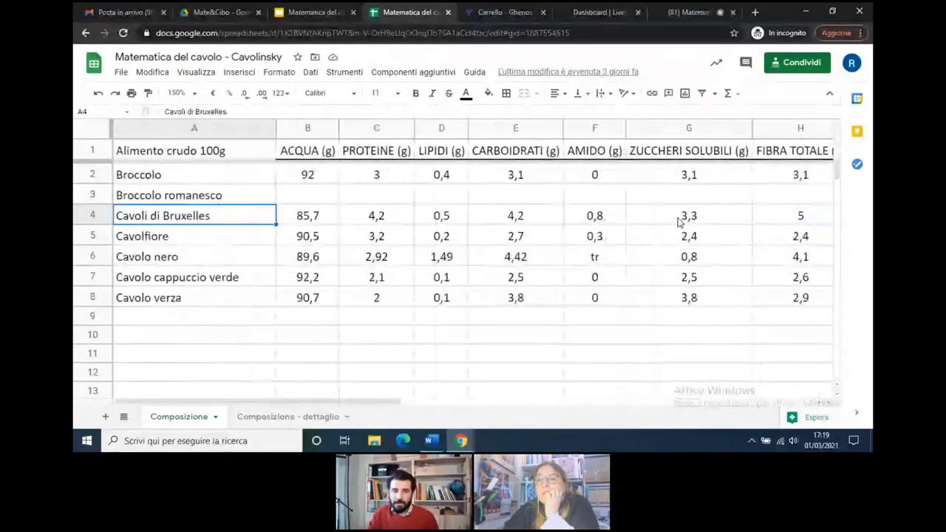